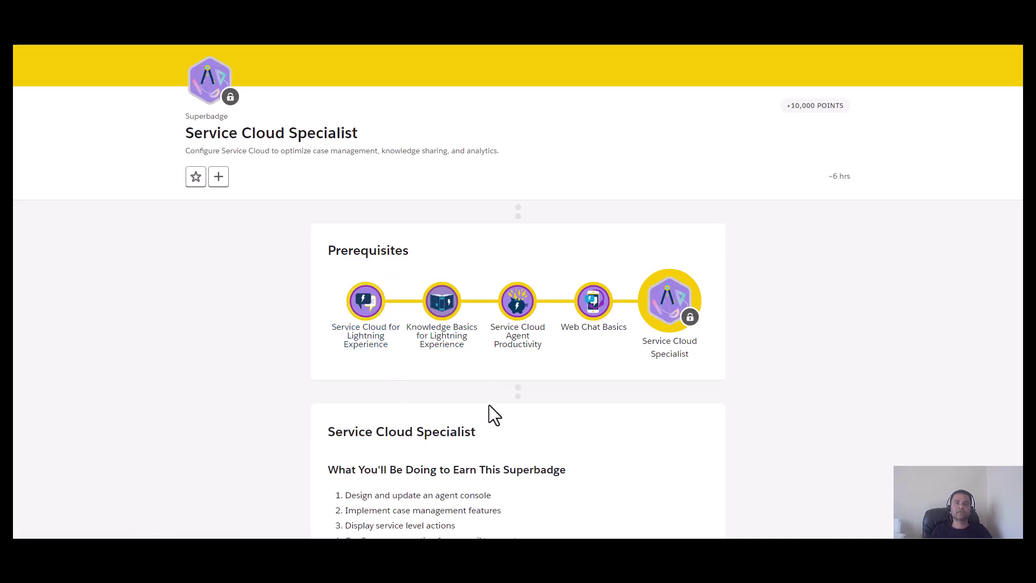
scroll(489, 406, down, 2)
scroll(428, 356, up, 2)
click(379, 343)
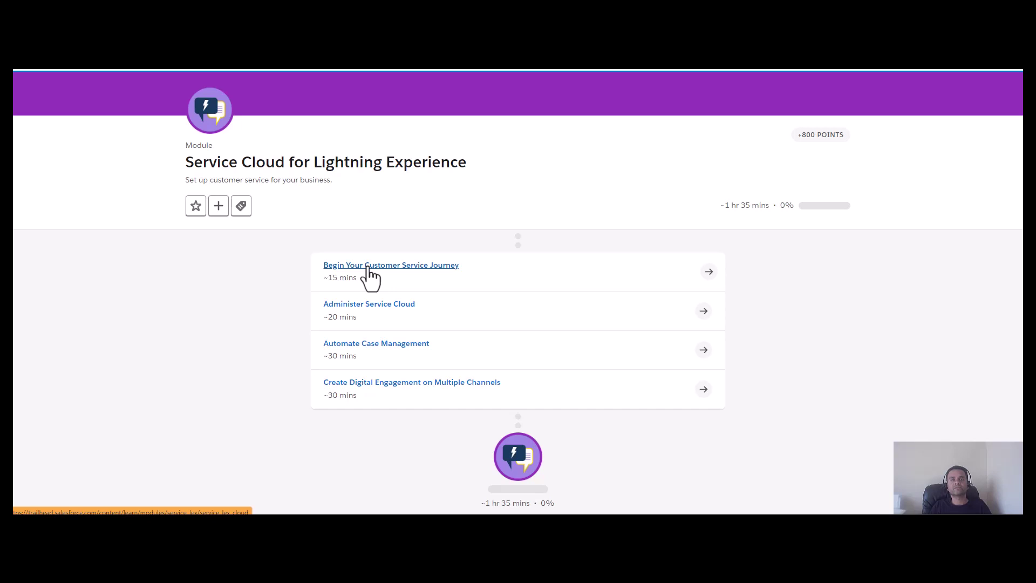
Open Begin Your Customer Service Journey and read through its sections to Track Customer Issues in Salesforce.
click(370, 273)
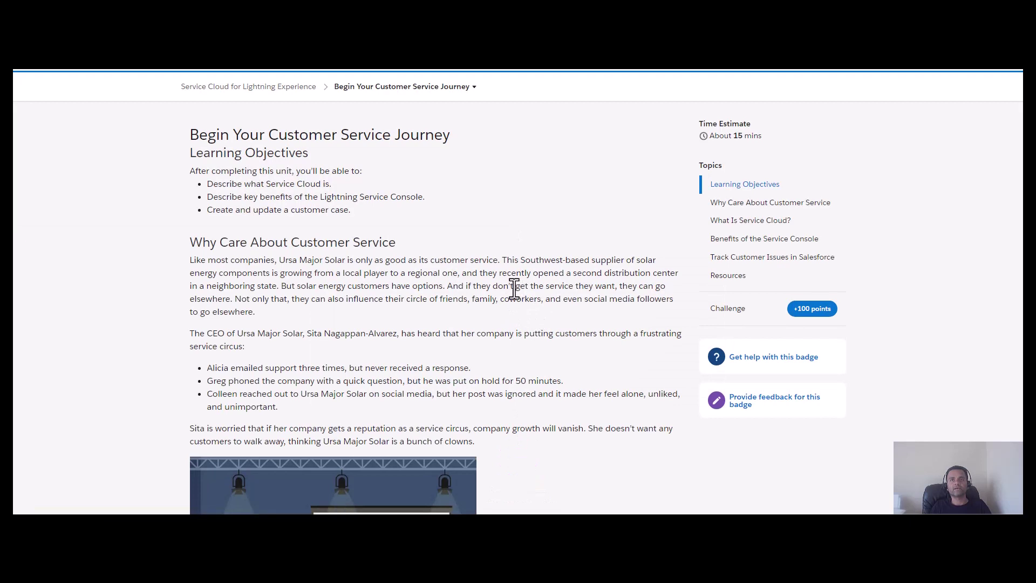
click(731, 202)
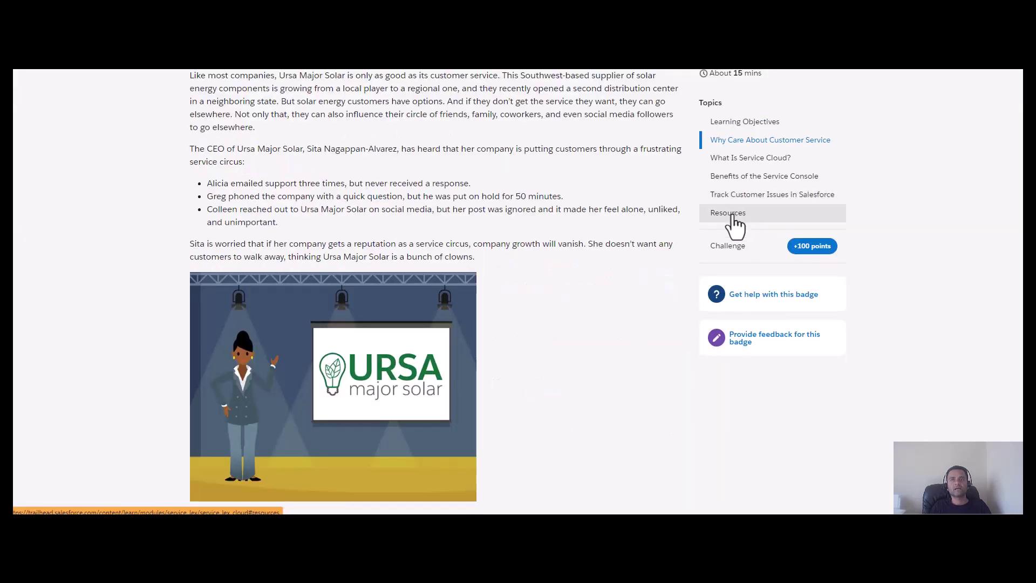
click(730, 162)
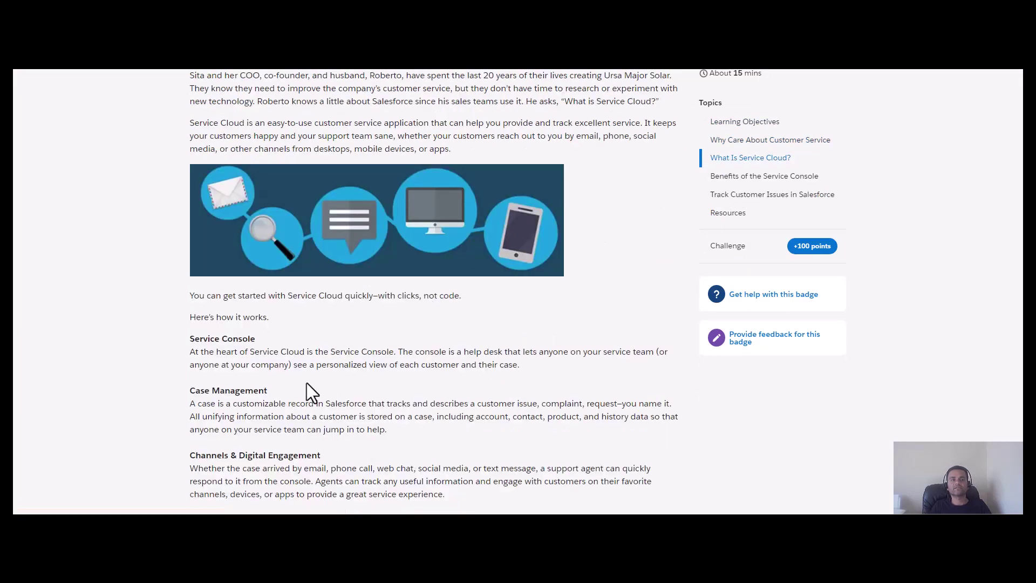
click(753, 178)
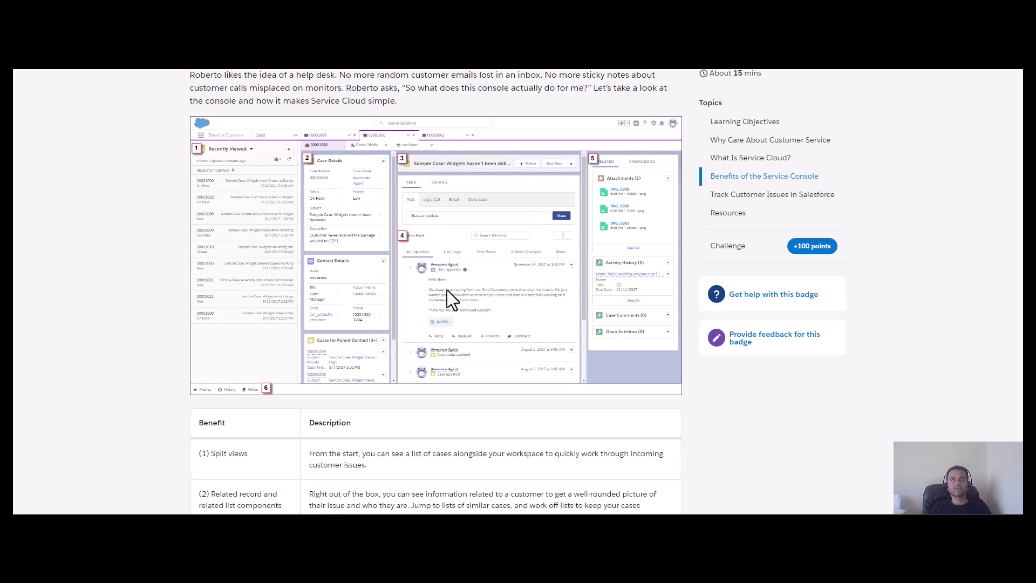
scroll(447, 290, down, 1)
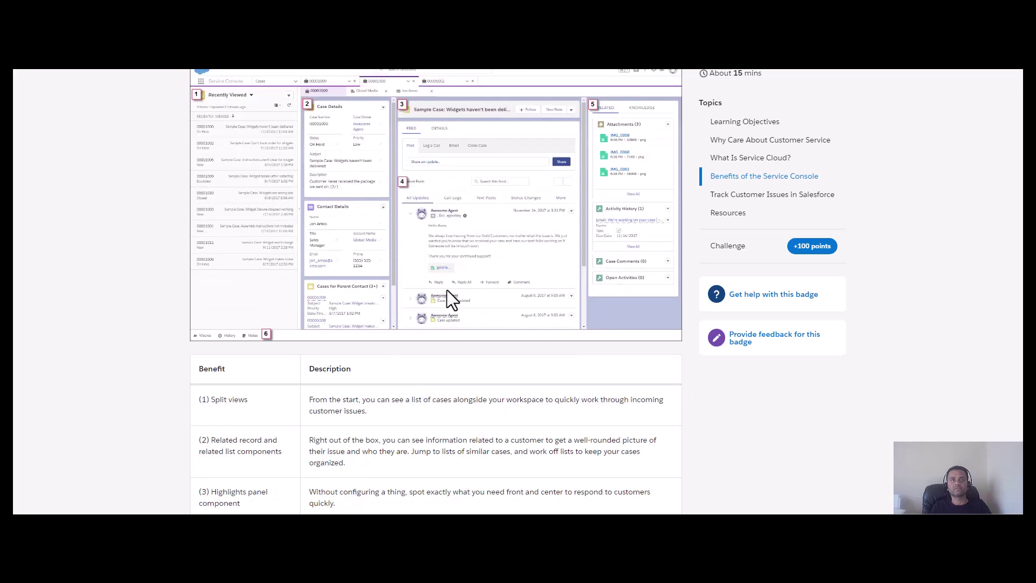
click(776, 206)
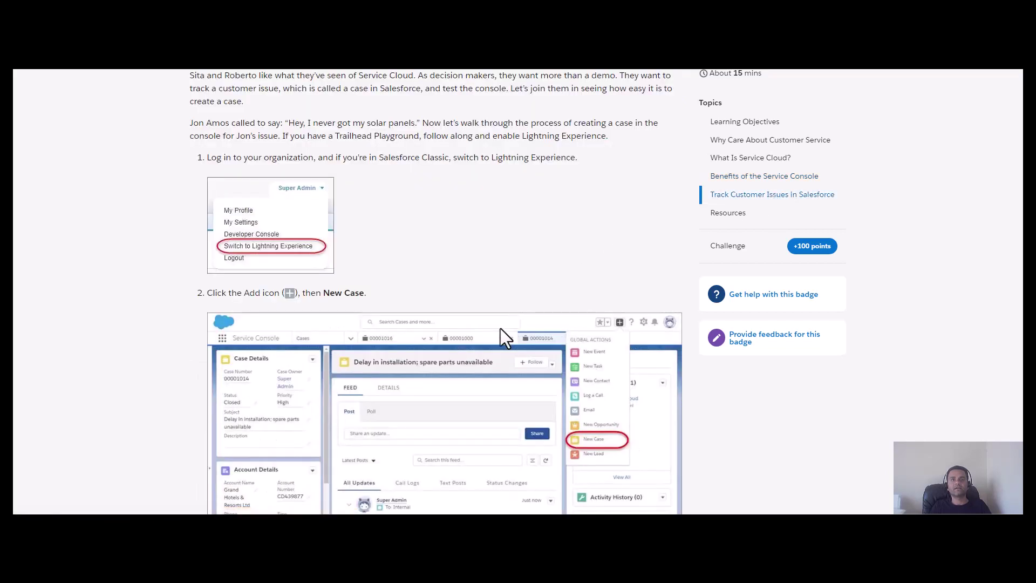
scroll(500, 329, down, 5)
scroll(501, 330, down, 2)
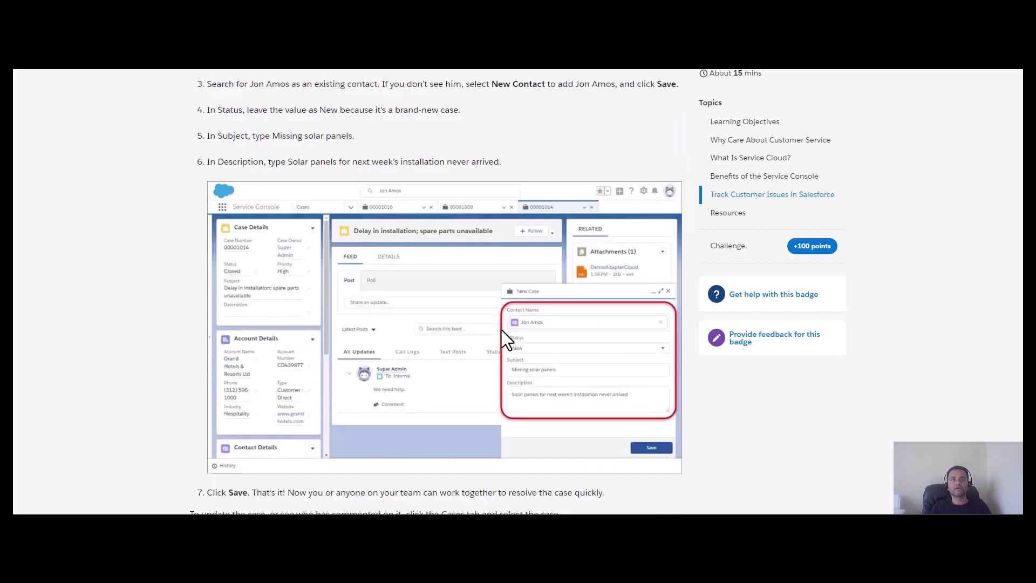
scroll(501, 330, down, 2)
scroll(502, 331, down, 2)
scroll(503, 330, down, 4)
scroll(503, 330, down, 5)
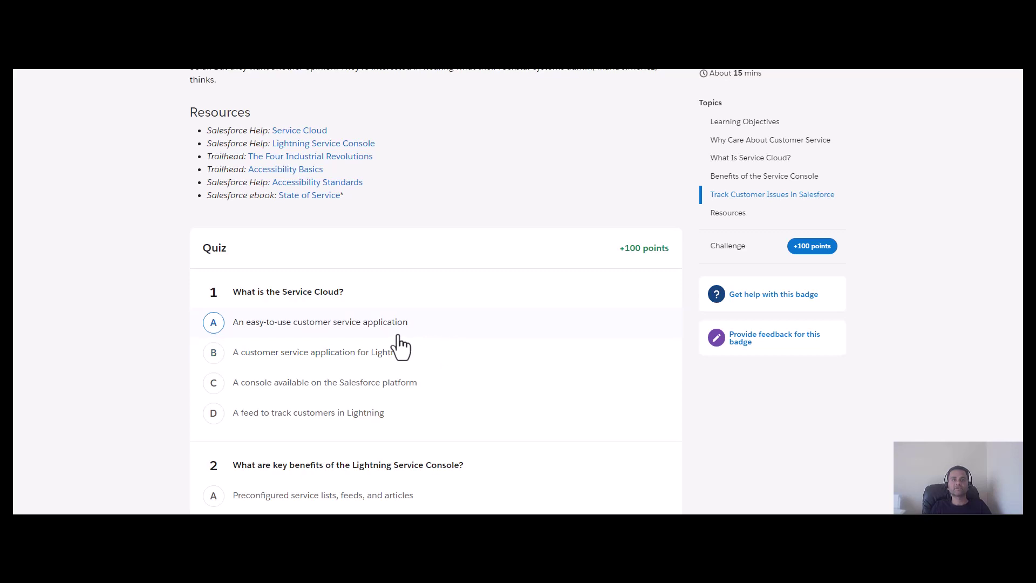
Answer quiz questions 1 with A, 2 with C (preconfigured pages and tools), and 3 with A (sharing a post).
click(356, 330)
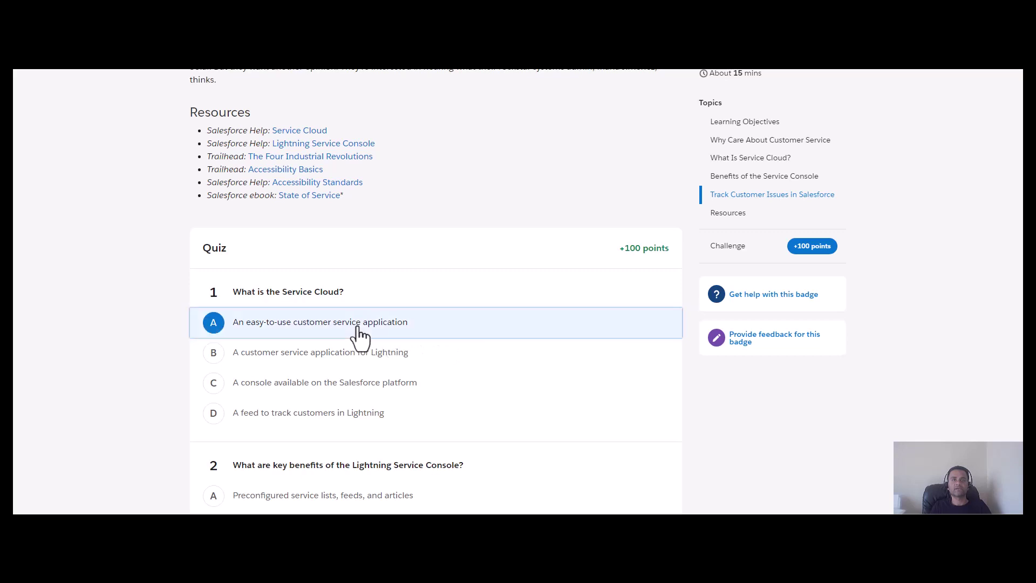
scroll(507, 348, down, 2)
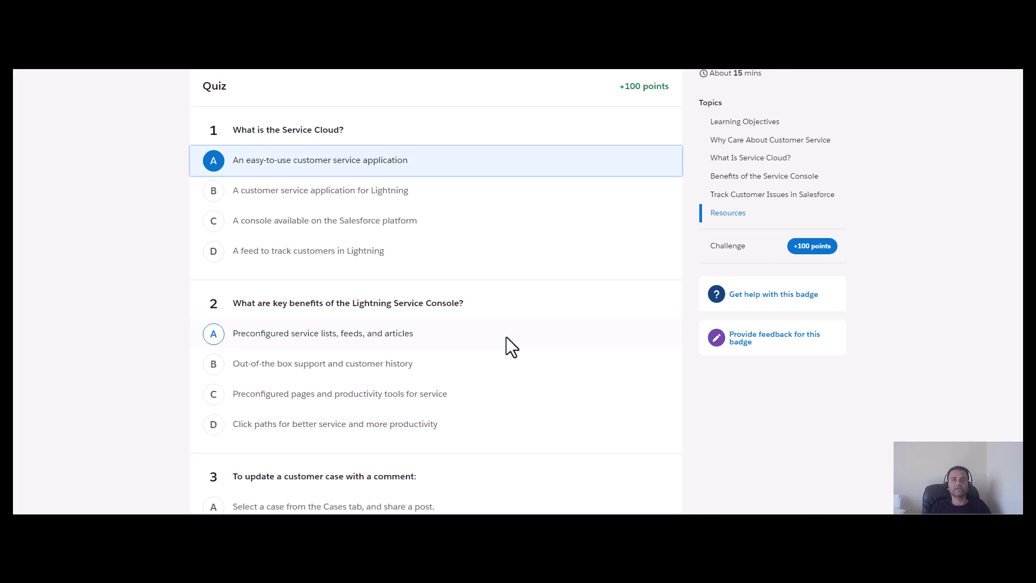
click(214, 397)
scroll(459, 396, down, 2)
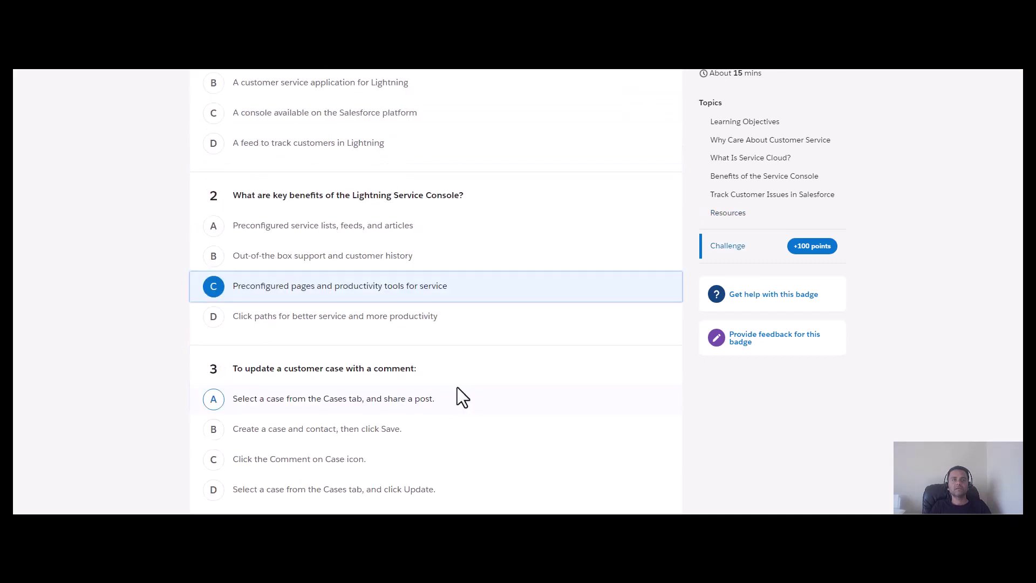
scroll(457, 387, down, 1)
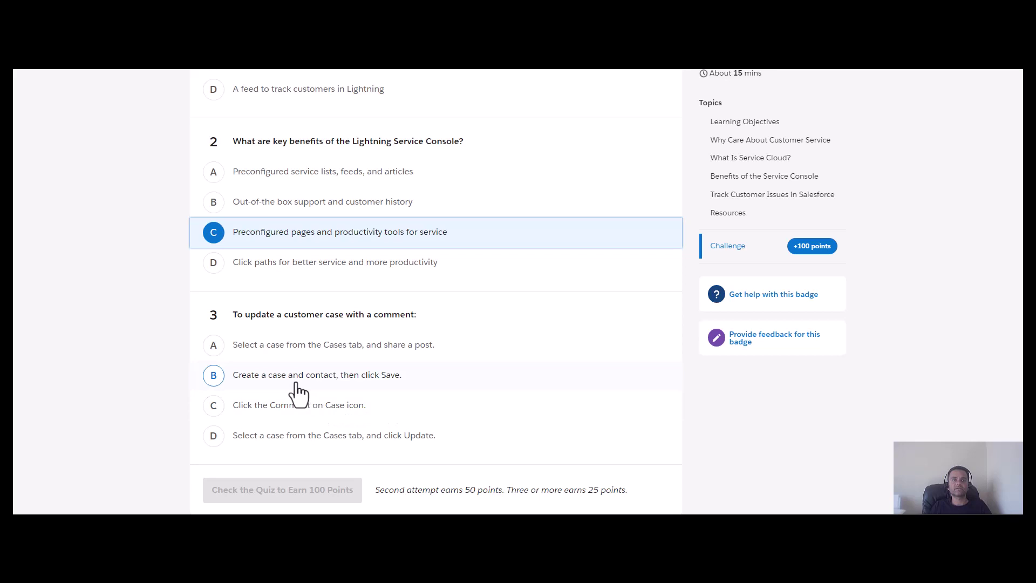
click(214, 347)
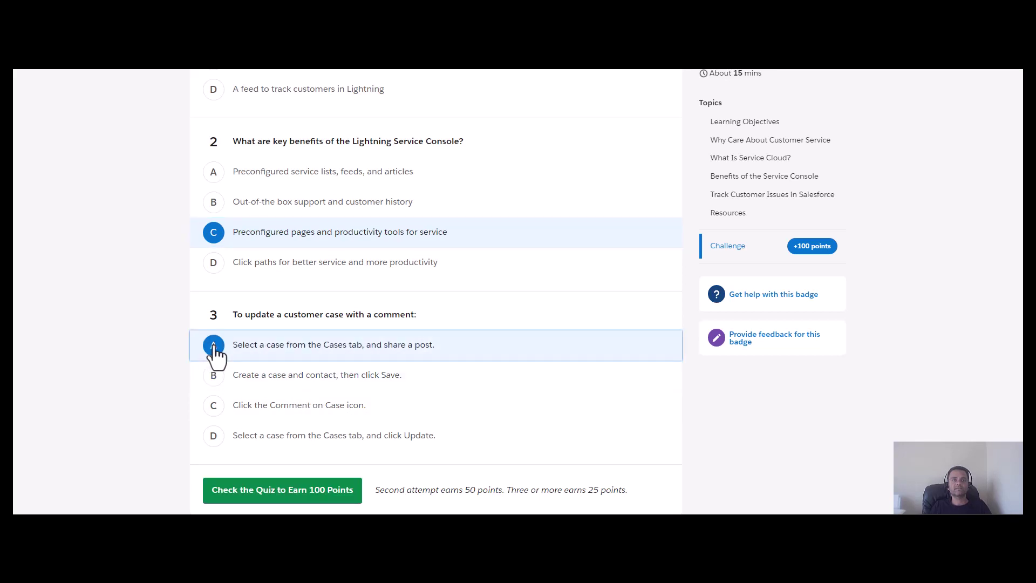
Submit the answered quiz via 'Check the Quiz to Earn 100 Points'.
click(313, 503)
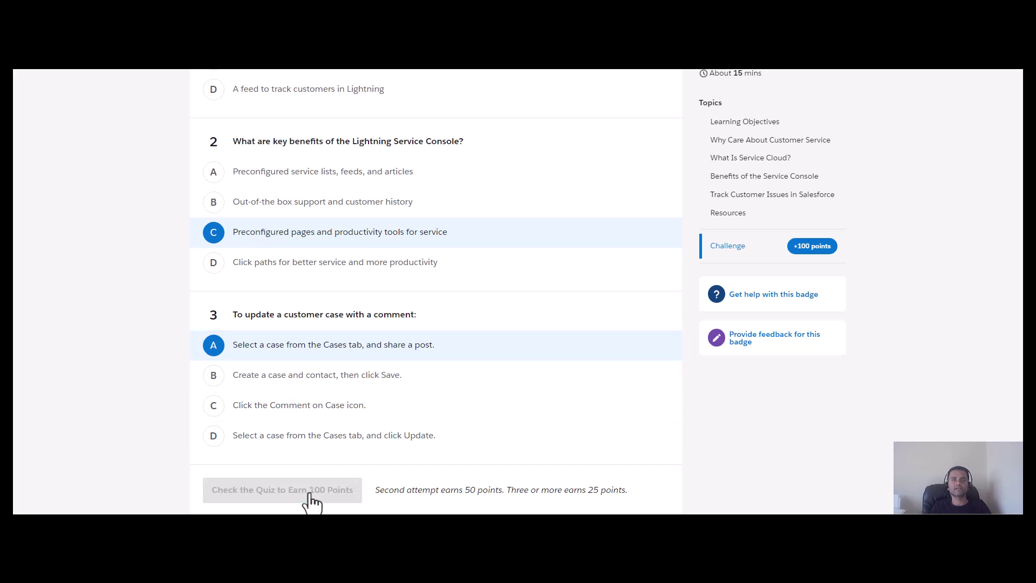